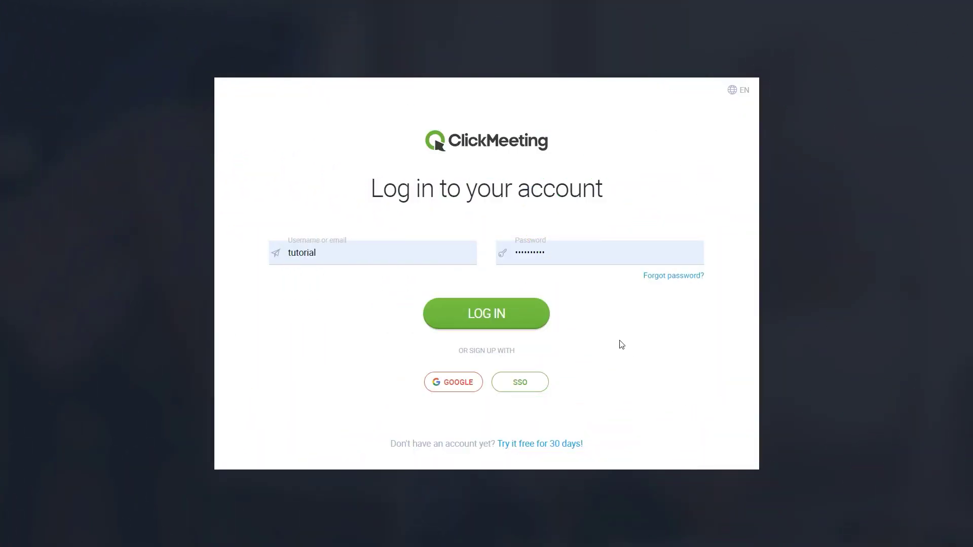
Log in to the account and start scheduling an automated webinar with the room name "My automated event"
{"action": "left_click", "coordinate": [480, 314]}
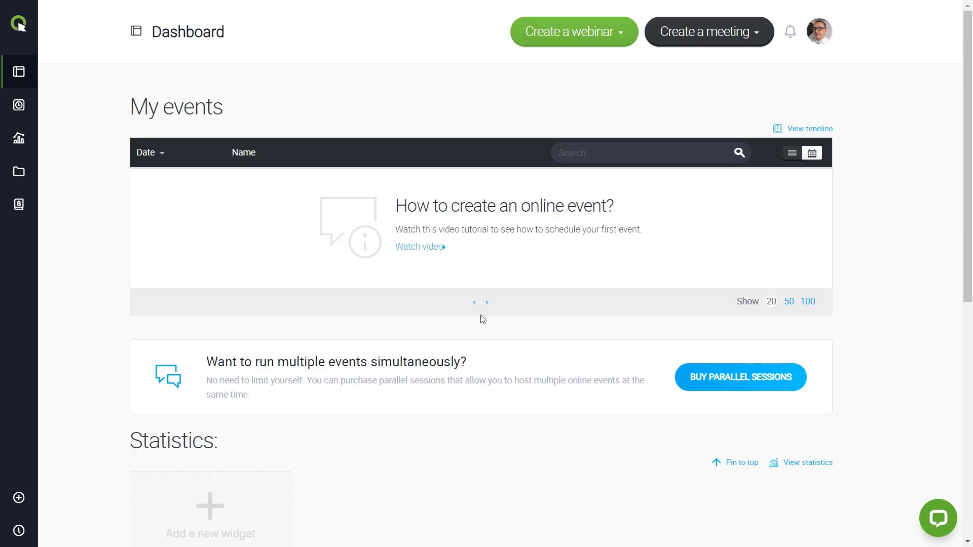
{"action": "left_click", "coordinate": [614, 35]}
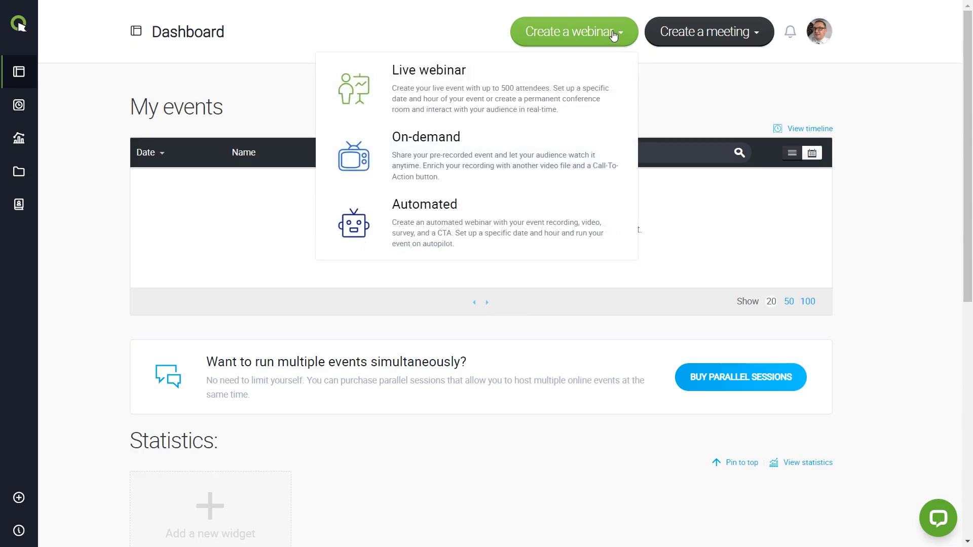
{"action": "left_click", "coordinate": [552, 230]}
{"action": "left_click", "coordinate": [491, 152]}
{"action": "type", "text": "My automated event"}
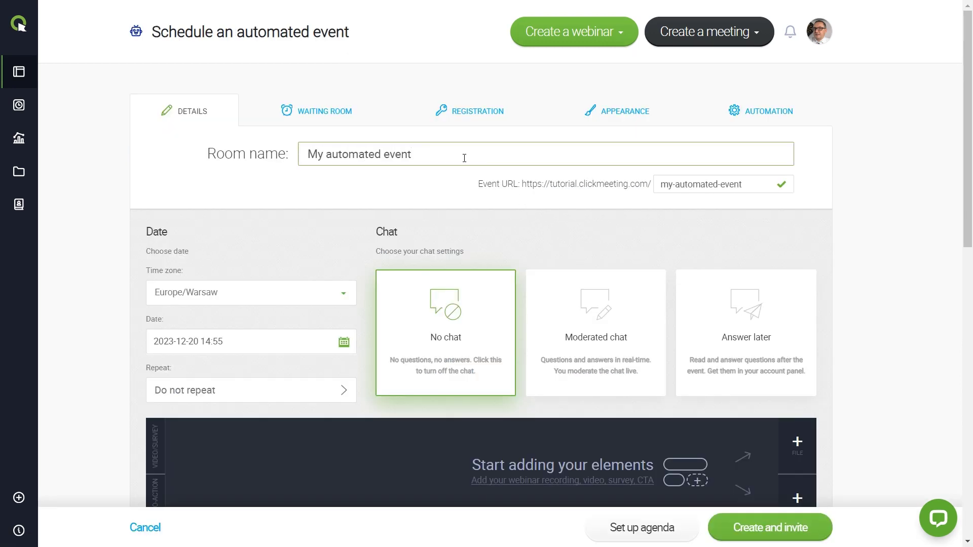
Schedule the event for 21 December 2023 at 14:30 and increase the minutes of its duration
{"action": "left_click", "coordinate": [343, 342]}
{"action": "left_click", "coordinate": [235, 292]}
{"action": "left_click", "coordinate": [235, 291]}
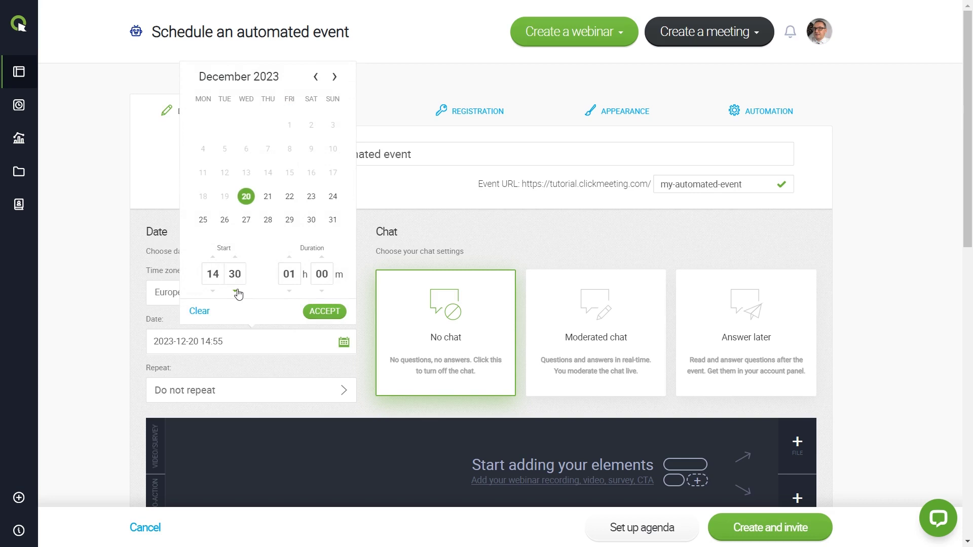
{"action": "left_click", "coordinate": [322, 256]}
{"action": "left_click", "coordinate": [322, 257]}
{"action": "left_click", "coordinate": [321, 256]}
{"action": "left_click", "coordinate": [268, 196]}
{"action": "left_click", "coordinate": [323, 309]}
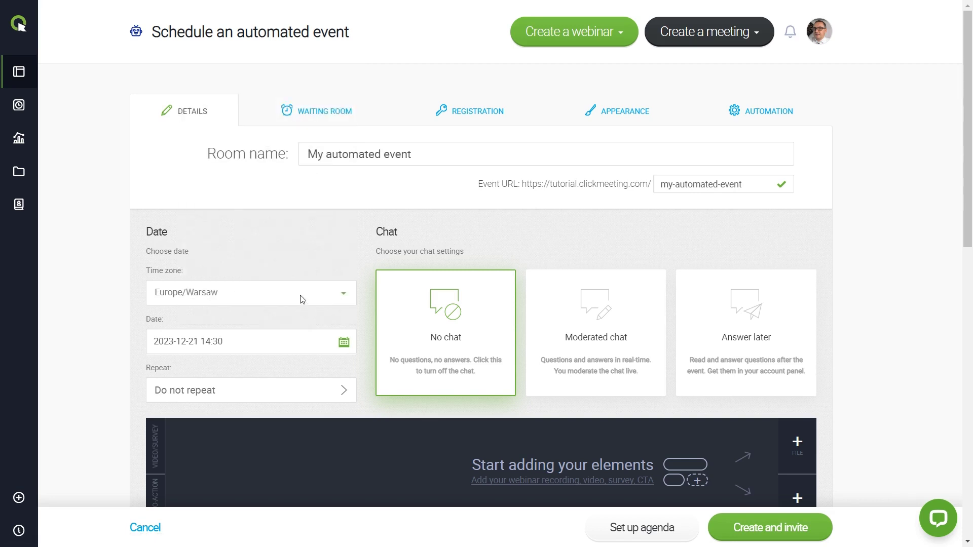
Change the event's time zone to Europe/London
{"action": "left_click", "coordinate": [302, 299]}
{"action": "type", "text": "london"}
{"action": "left_click", "coordinate": [302, 317]}
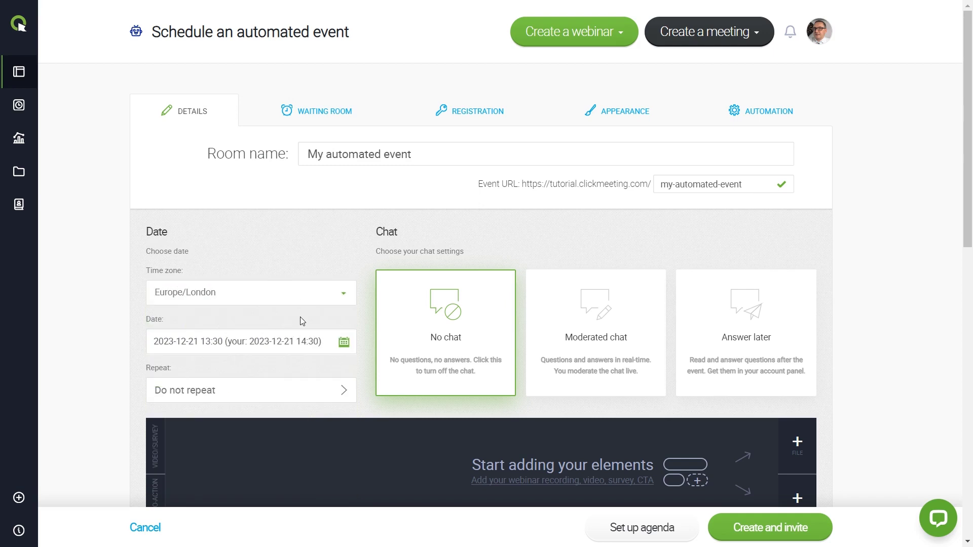
Set the event to repeat every month for 3 months
{"action": "left_click", "coordinate": [311, 395]}
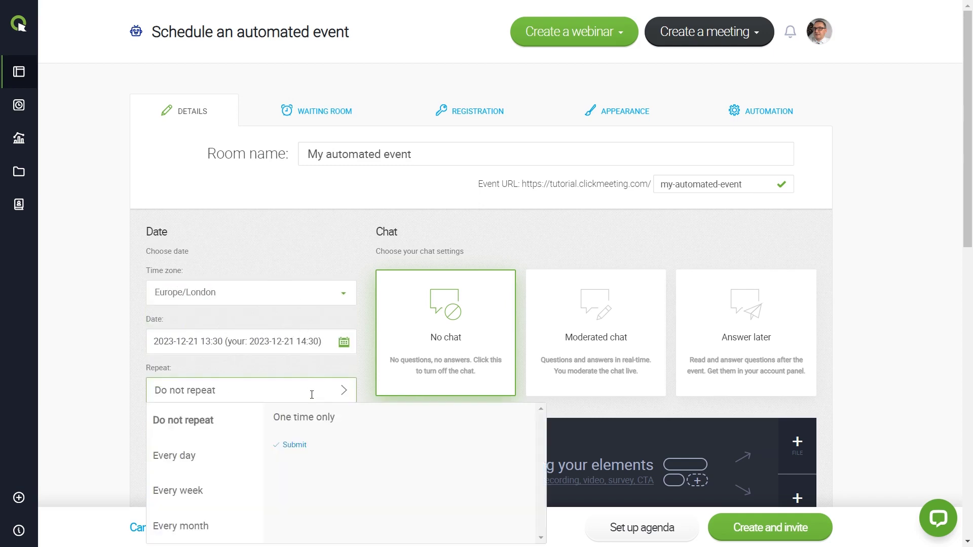
{"action": "left_click", "coordinate": [192, 535]}
{"action": "left_click", "coordinate": [293, 458]}
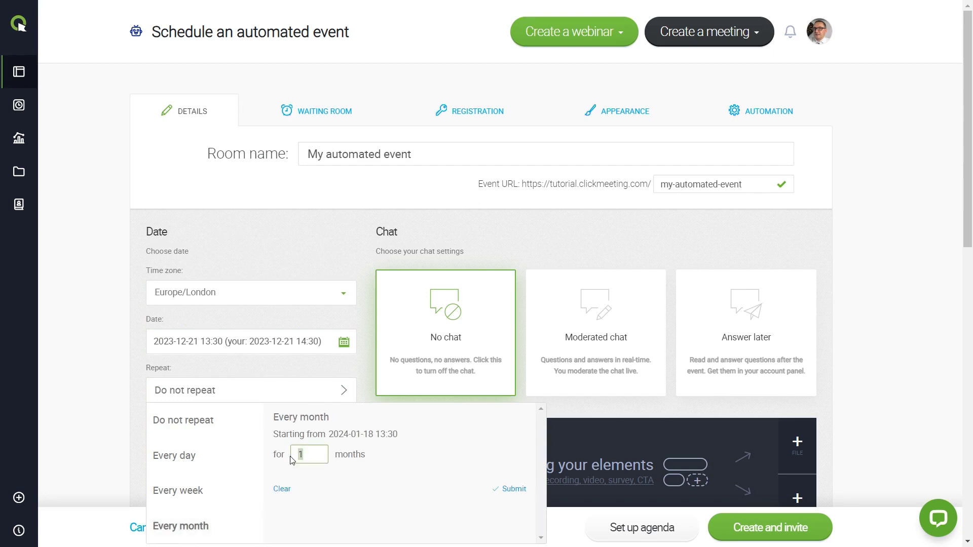
{"action": "type", "text": "3"}
{"action": "left_click", "coordinate": [512, 490]}
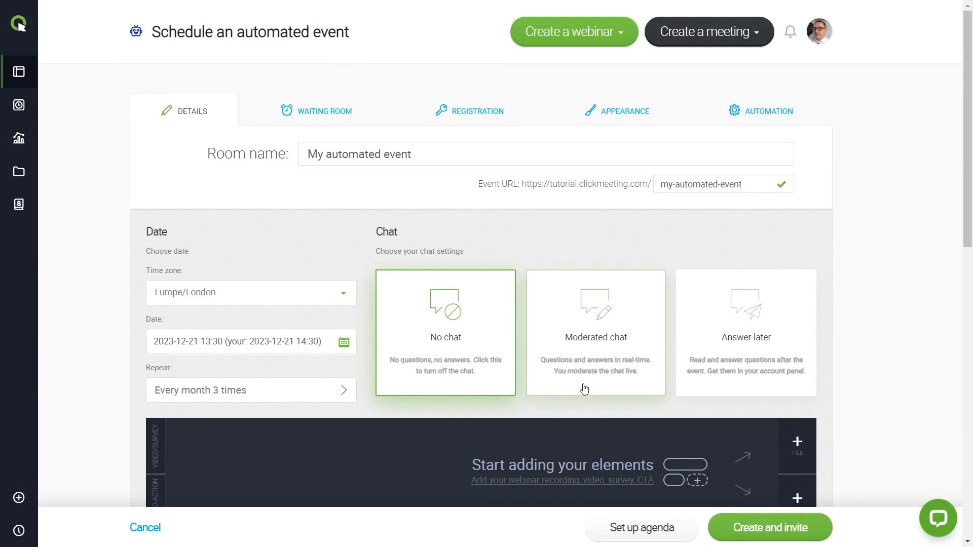
Choose moderated chat for the event and answer the attendee's question in the event room with "This monday! :)"
{"action": "left_click", "coordinate": [609, 368]}
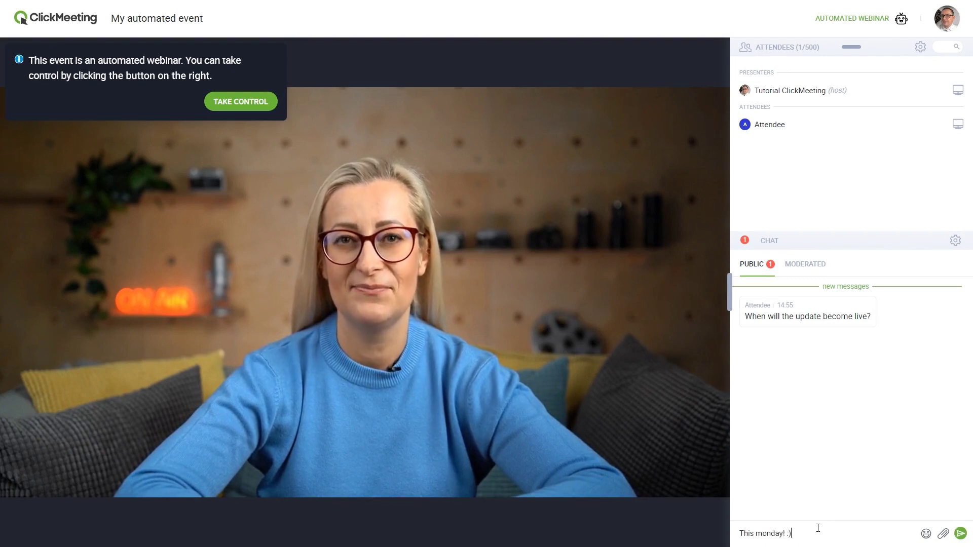
{"action": "key", "text": "Return"}
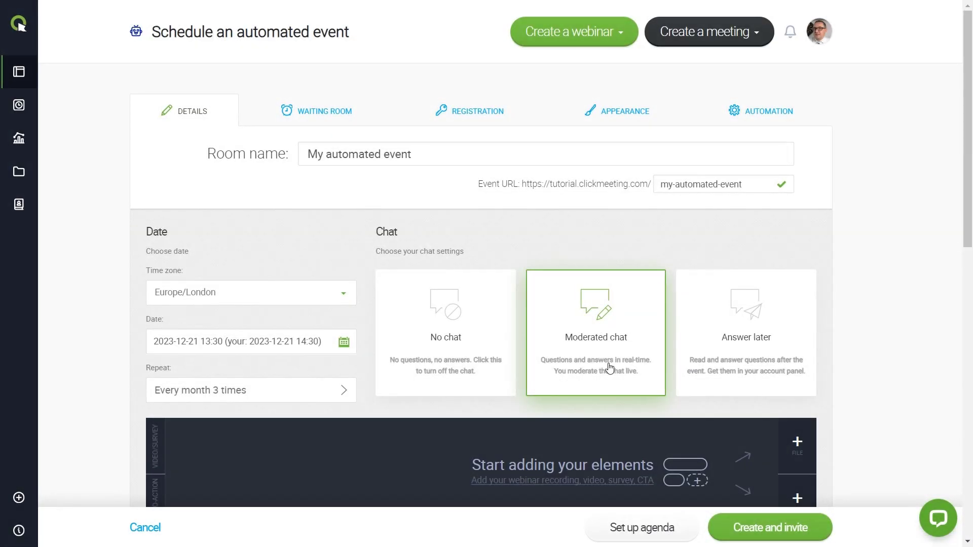
Set the event chat to Answer later and open the newest "My automated event" entry in the chat and Q&A logs
{"action": "left_click", "coordinate": [754, 366]}
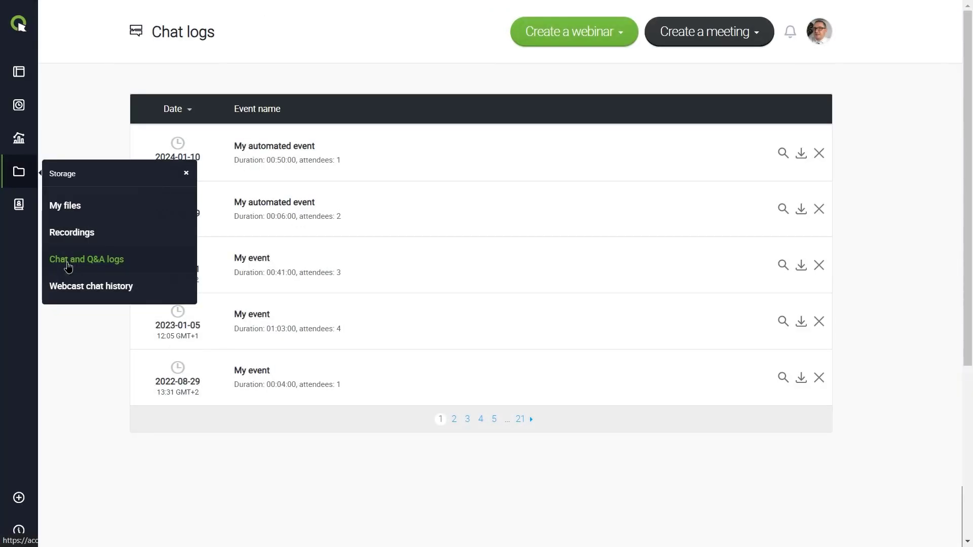
{"action": "left_click", "coordinate": [68, 262]}
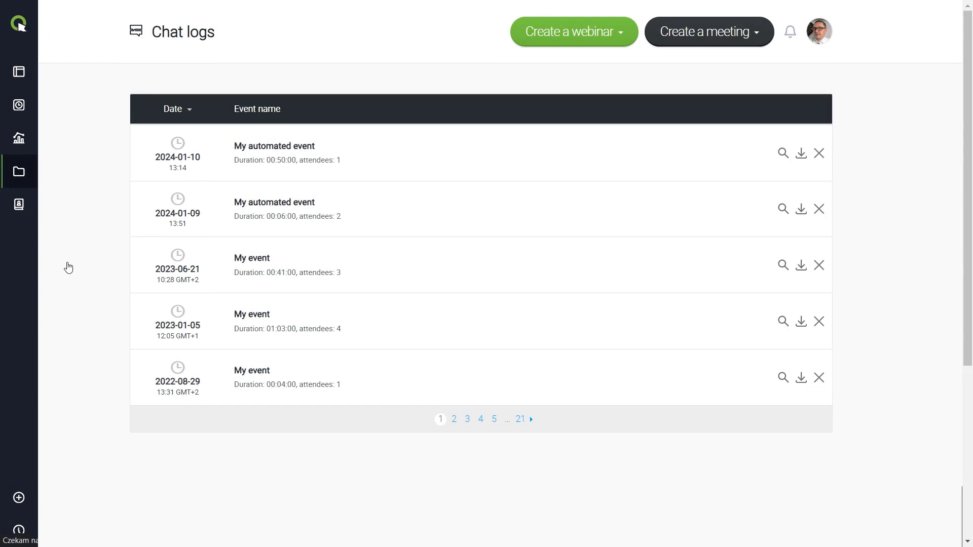
{"action": "left_click", "coordinate": [273, 149]}
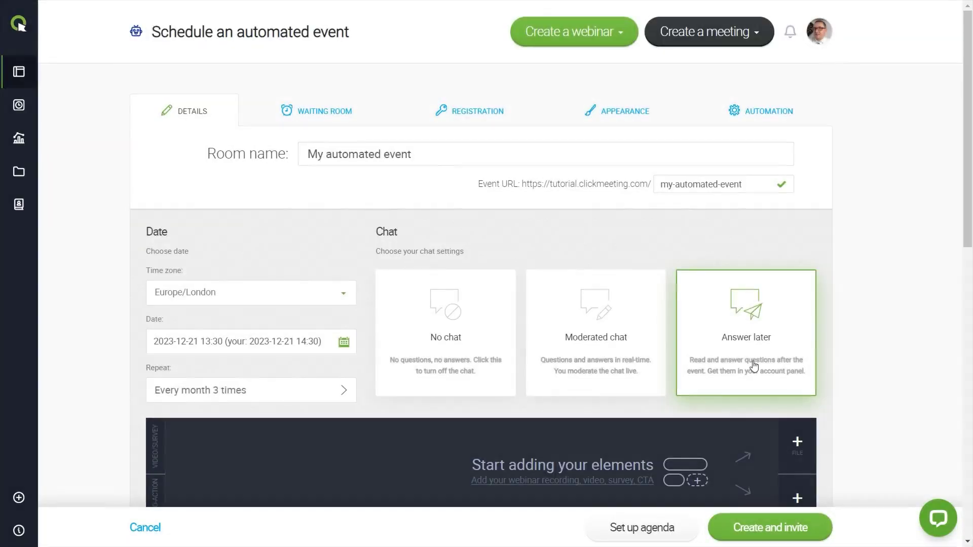
Preview the recording "My live webinar (recorded) #2" and add it to the event timeline
{"action": "scroll", "coordinate": [753, 363], "scroll_direction": "down", "scroll_amount": 5}
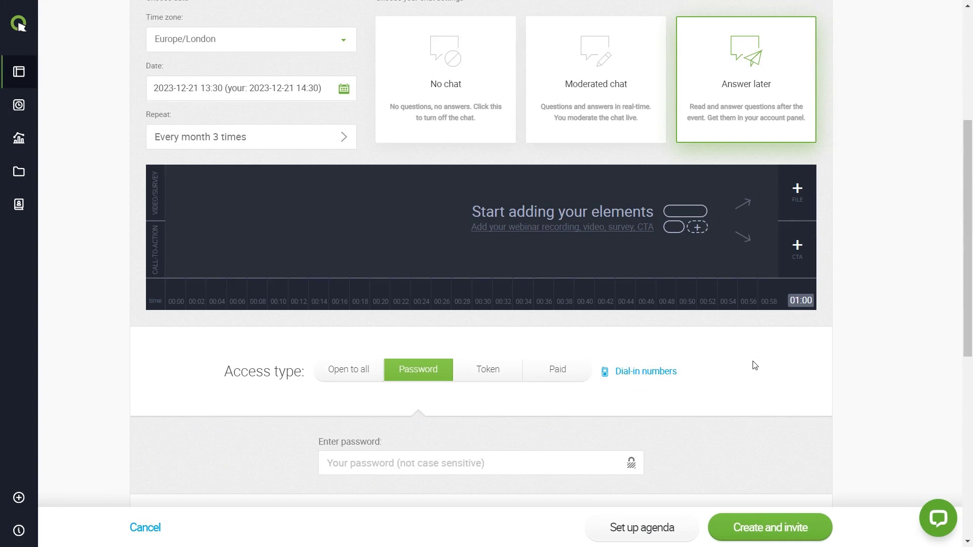
{"action": "left_click", "coordinate": [799, 189]}
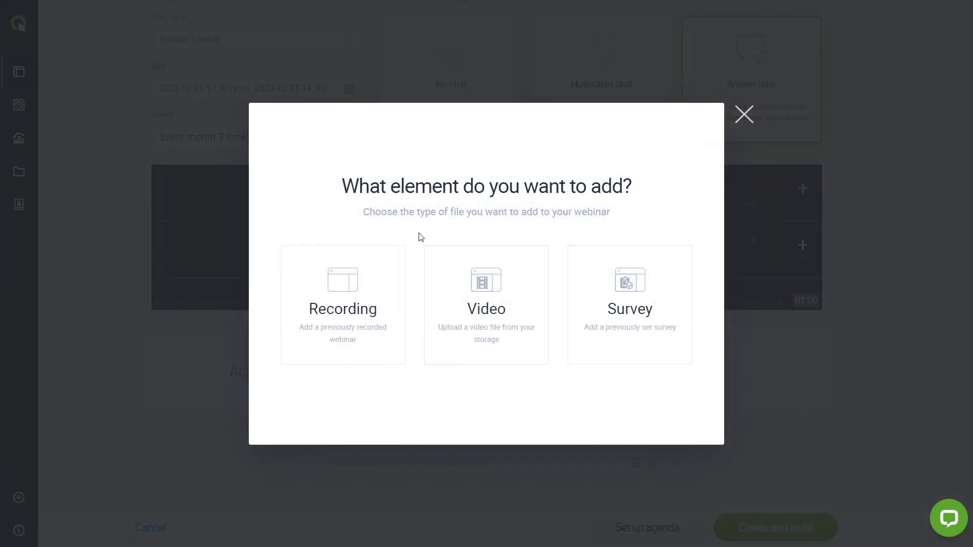
{"action": "left_click", "coordinate": [362, 303]}
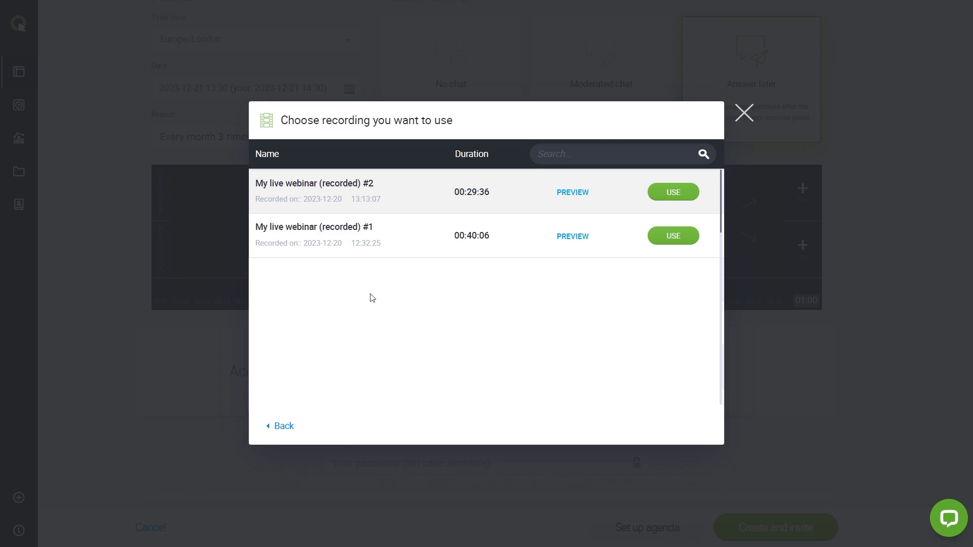
{"action": "left_click", "coordinate": [580, 197]}
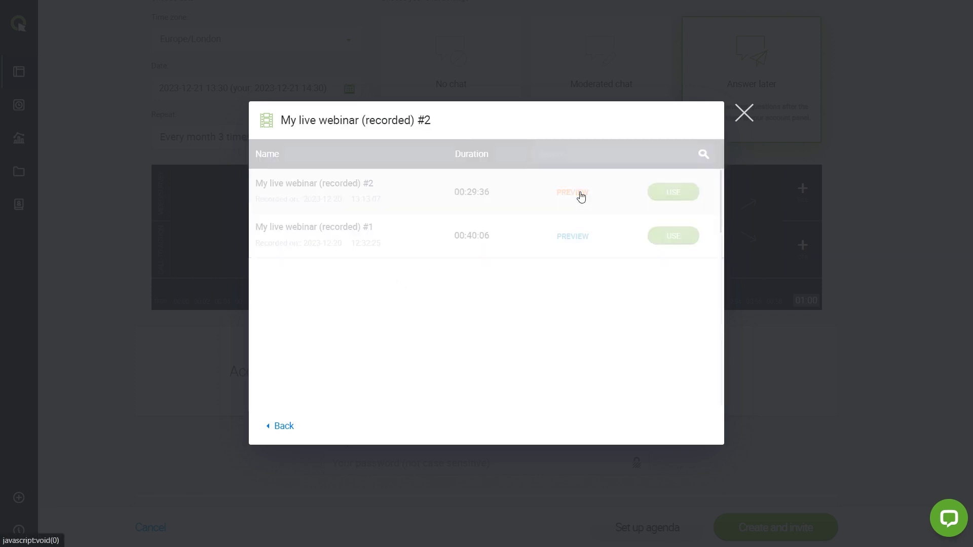
{"action": "left_click", "coordinate": [277, 426]}
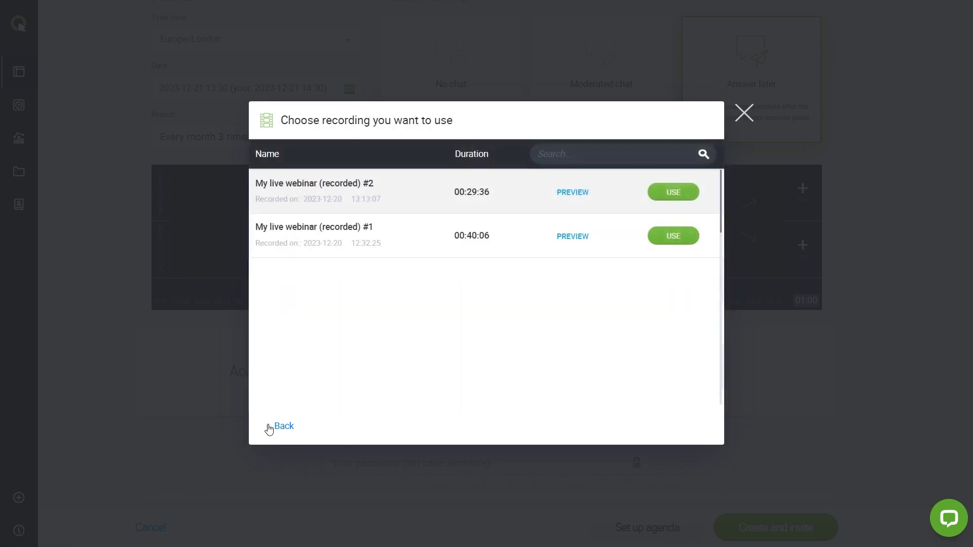
{"action": "left_click", "coordinate": [674, 192]}
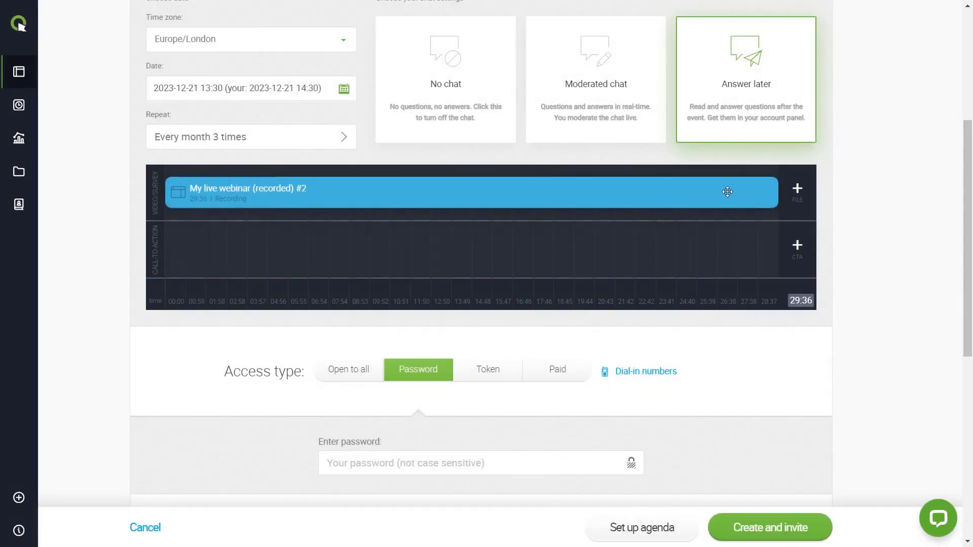
Preview the stored video My_video_3.mp4 and add it to the event timeline
{"action": "left_click", "coordinate": [795, 196]}
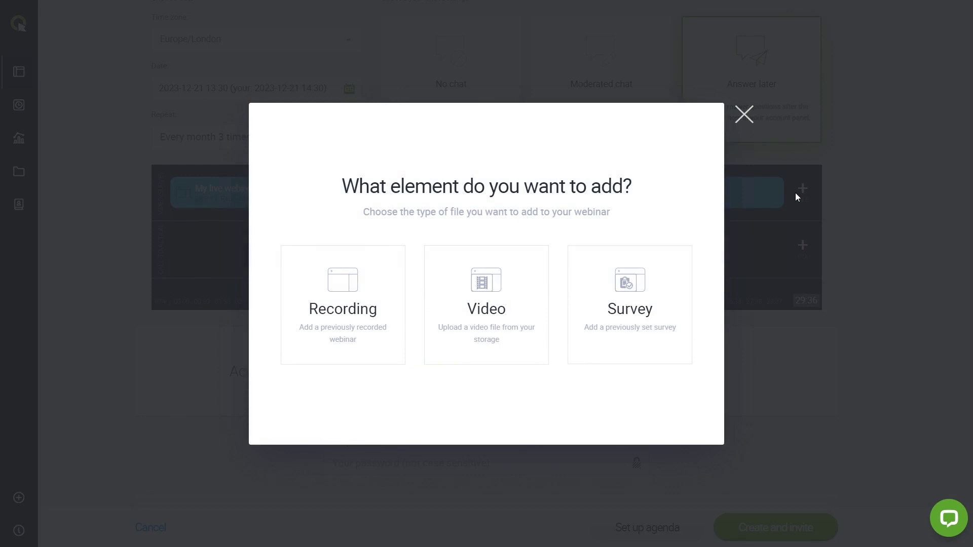
{"action": "left_click", "coordinate": [488, 294]}
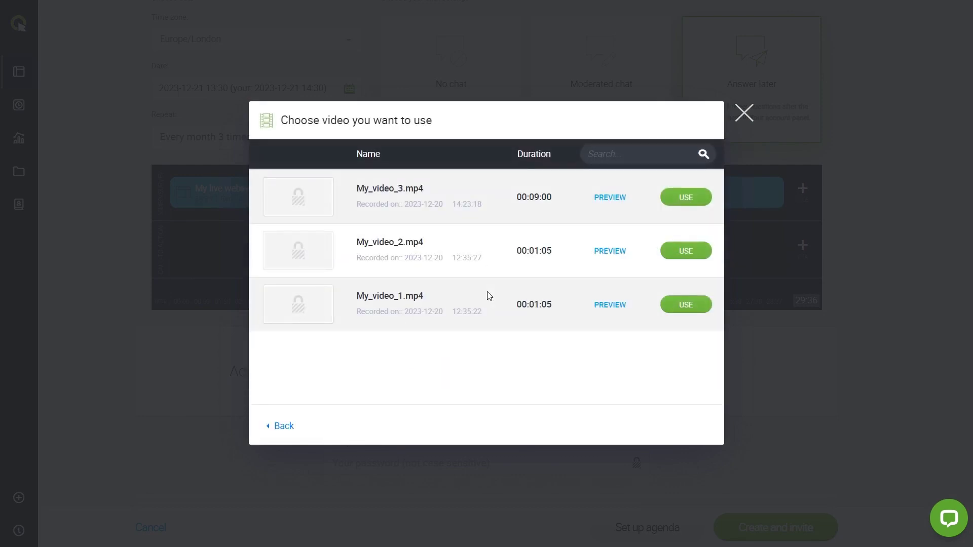
{"action": "left_click", "coordinate": [621, 204]}
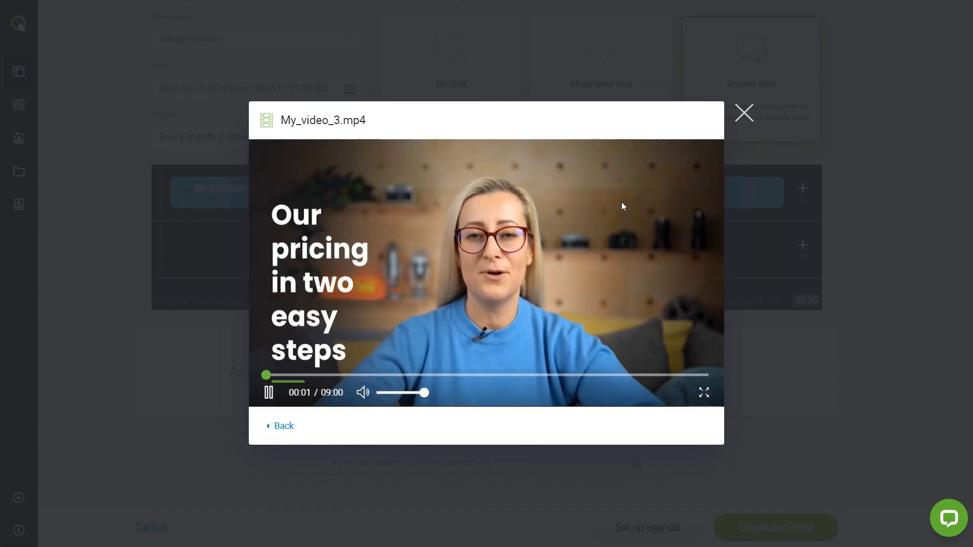
{"action": "left_click", "coordinate": [282, 425]}
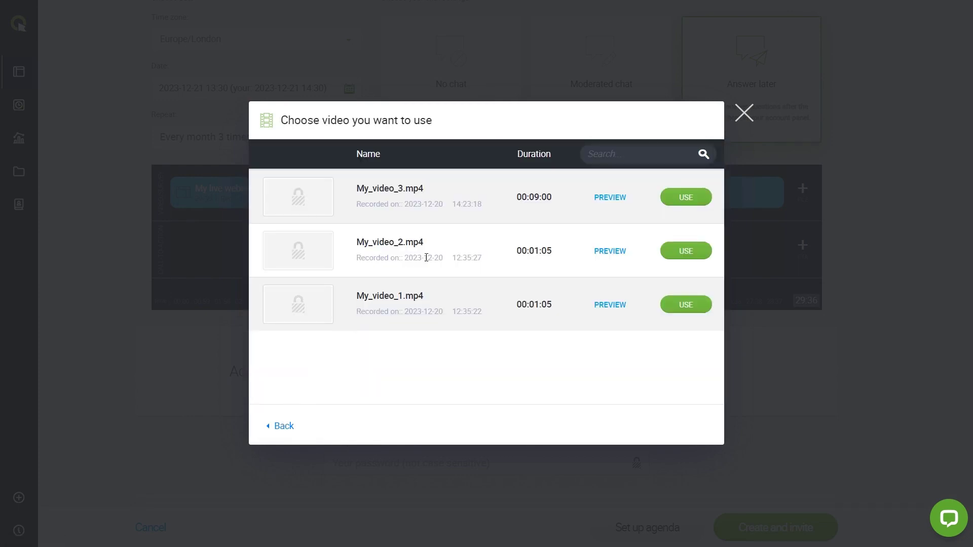
{"action": "left_click", "coordinate": [682, 202]}
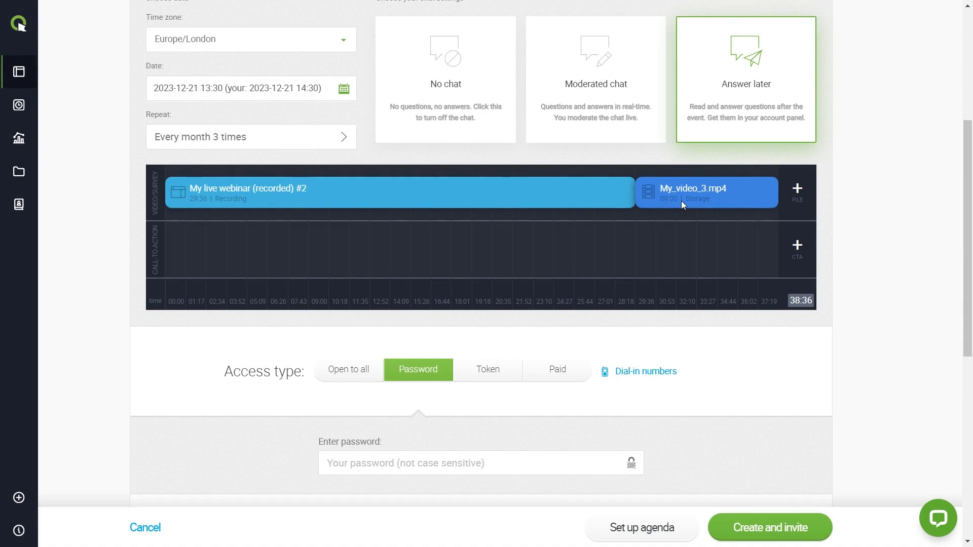
Move My_video_3.mp4 ahead of the webinar recording on the timeline and view the recording's preview and timing details
{"action": "left_click_drag", "start_coordinate": [681, 201], "coordinate": [143, 192]}
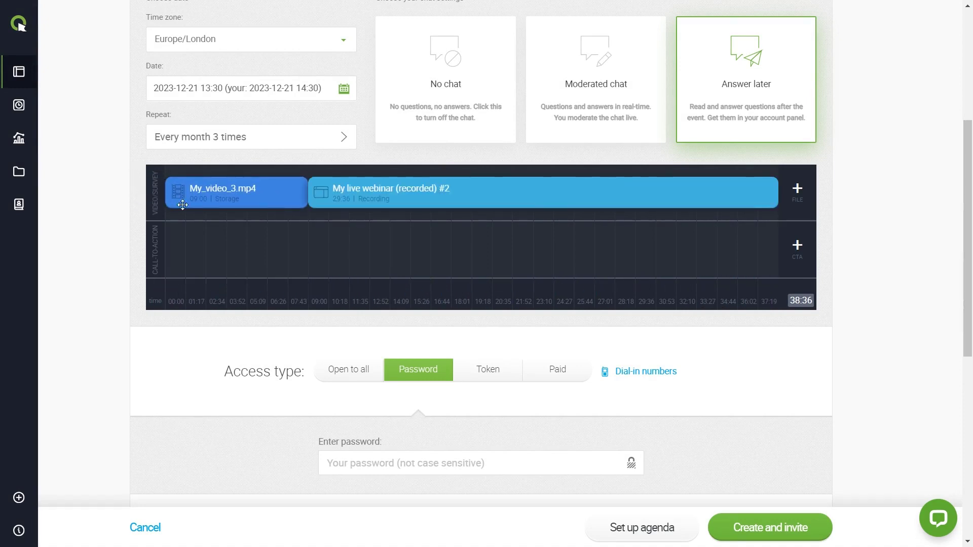
{"action": "left_click", "coordinate": [522, 200]}
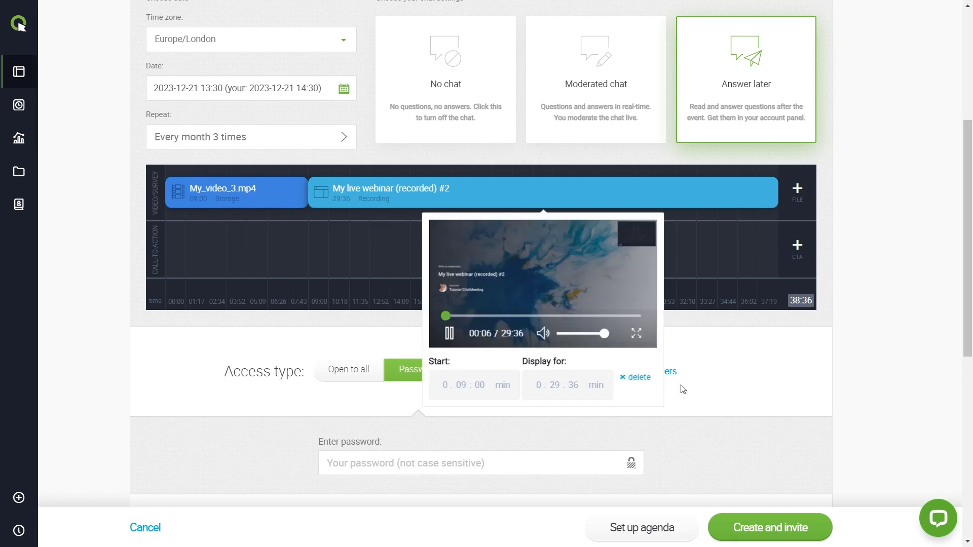
{"action": "left_click", "coordinate": [716, 391]}
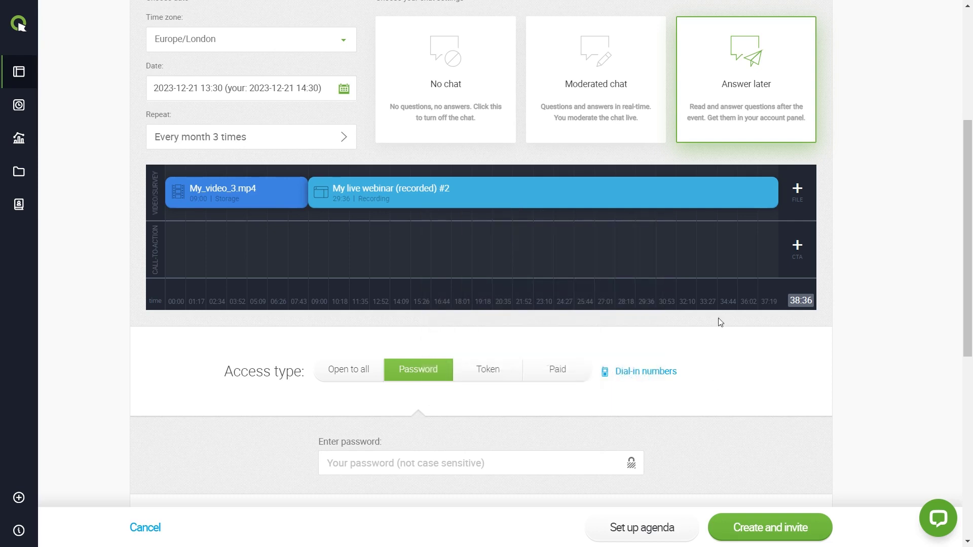
Preview Survey #1 and add it to the event timeline
{"action": "left_click", "coordinate": [794, 201]}
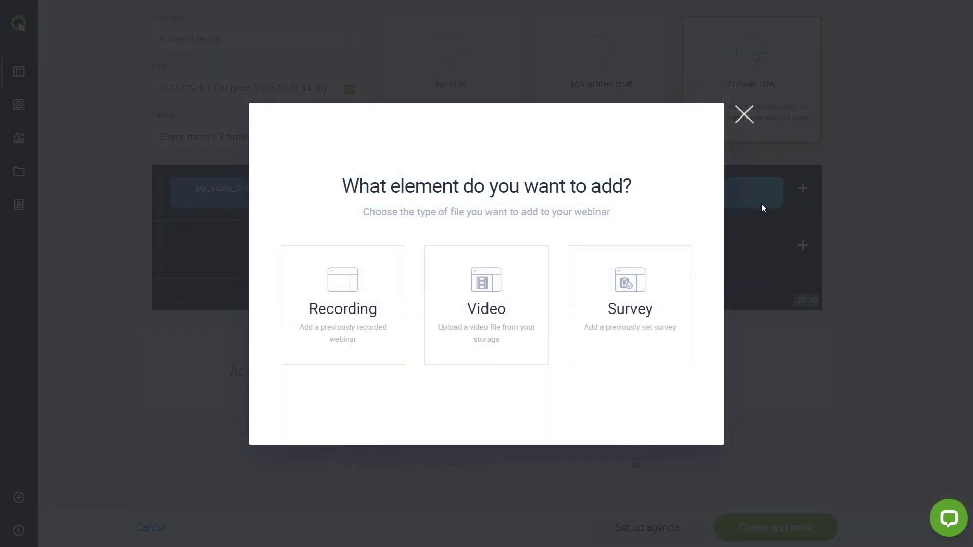
{"action": "left_click", "coordinate": [635, 292]}
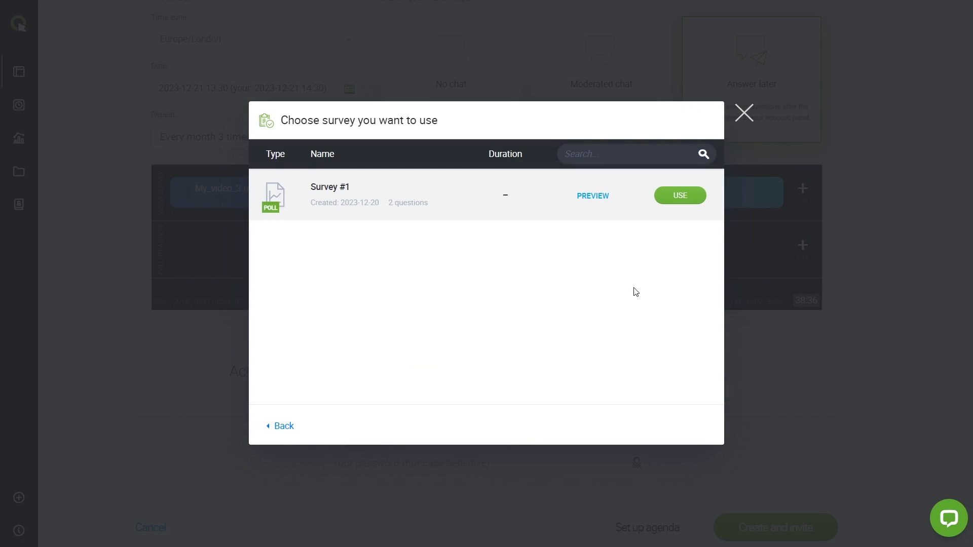
{"action": "left_click", "coordinate": [589, 201]}
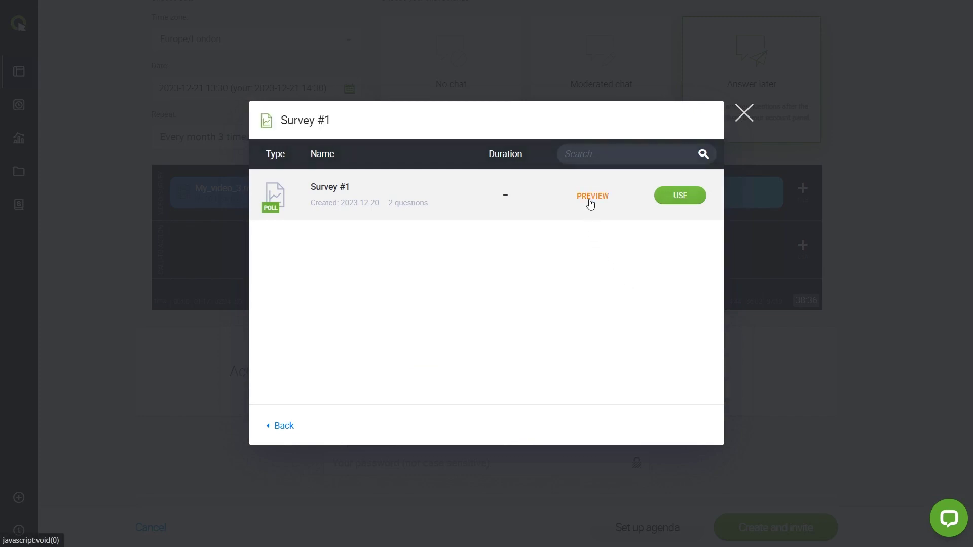
{"action": "left_click", "coordinate": [310, 411]}
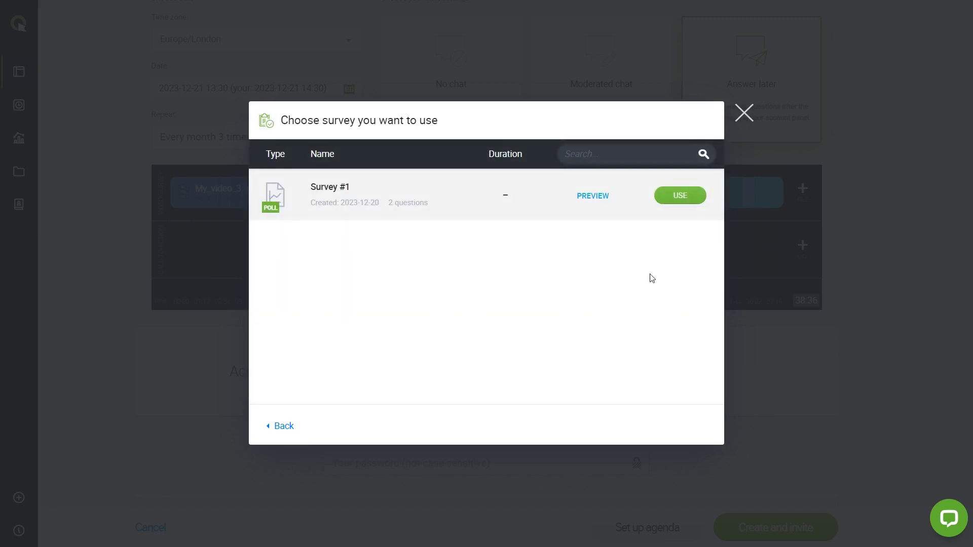
{"action": "left_click", "coordinate": [679, 195]}
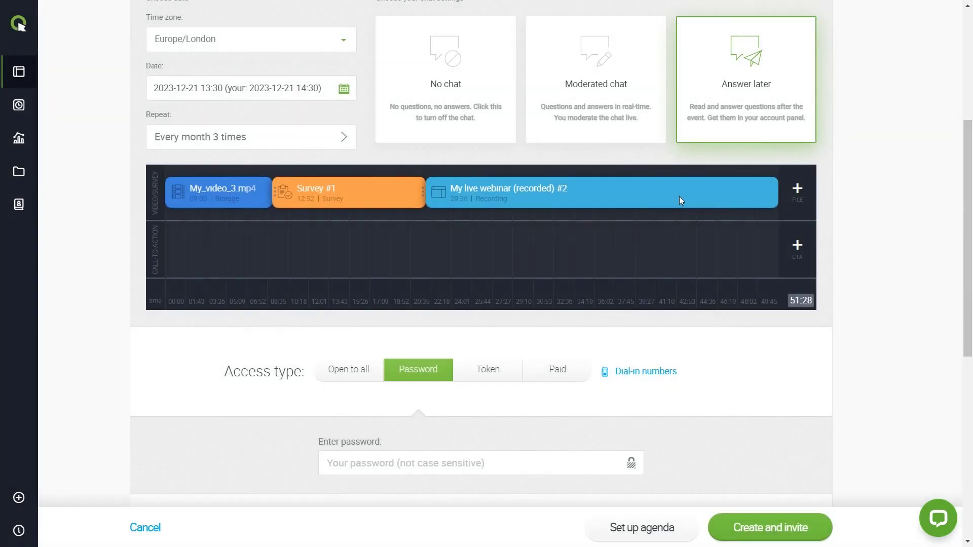
Set the display time of Survey #1 on the timeline to 12:54
{"action": "left_click", "coordinate": [365, 196]}
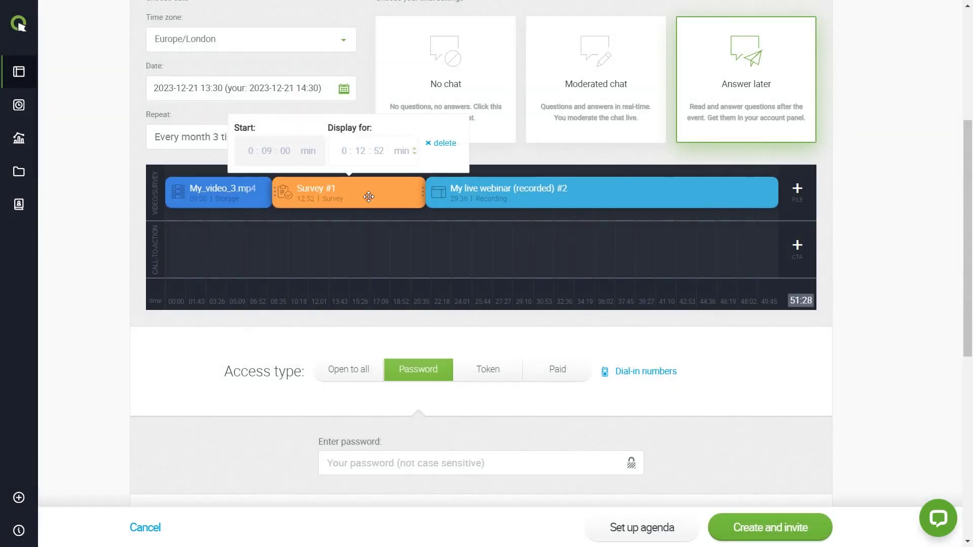
{"action": "left_click", "coordinate": [415, 149]}
{"action": "left_click", "coordinate": [415, 149]}
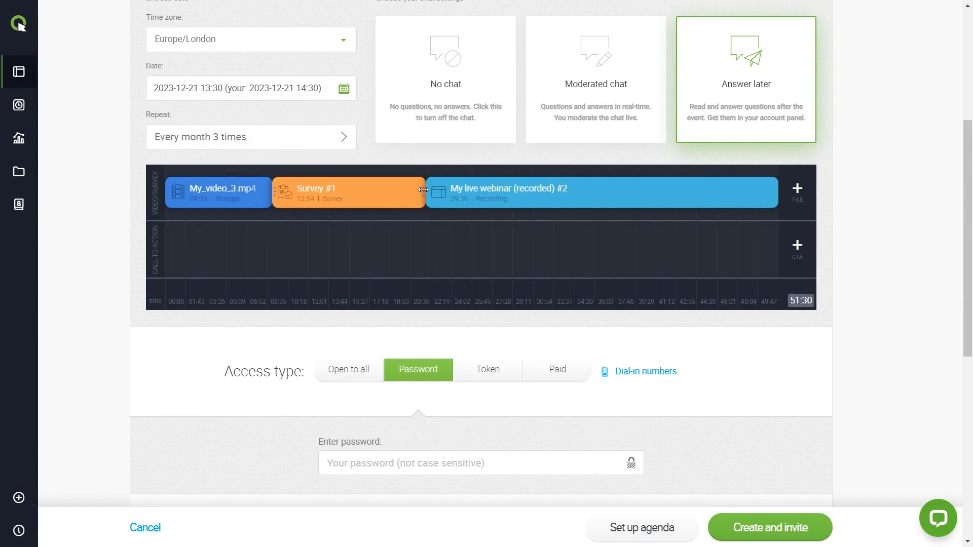
Shorten Survey #1 on the timeline to 08:18 and move it after the webinar recording
{"action": "left_click_drag", "start_coordinate": [423, 190], "coordinate": [369, 188]}
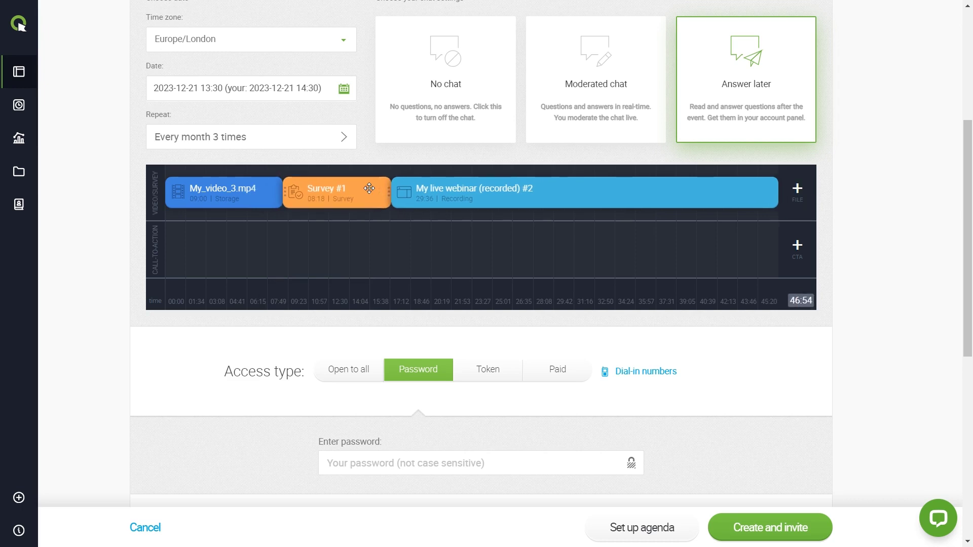
{"action": "left_click_drag", "start_coordinate": [369, 189], "coordinate": [728, 243]}
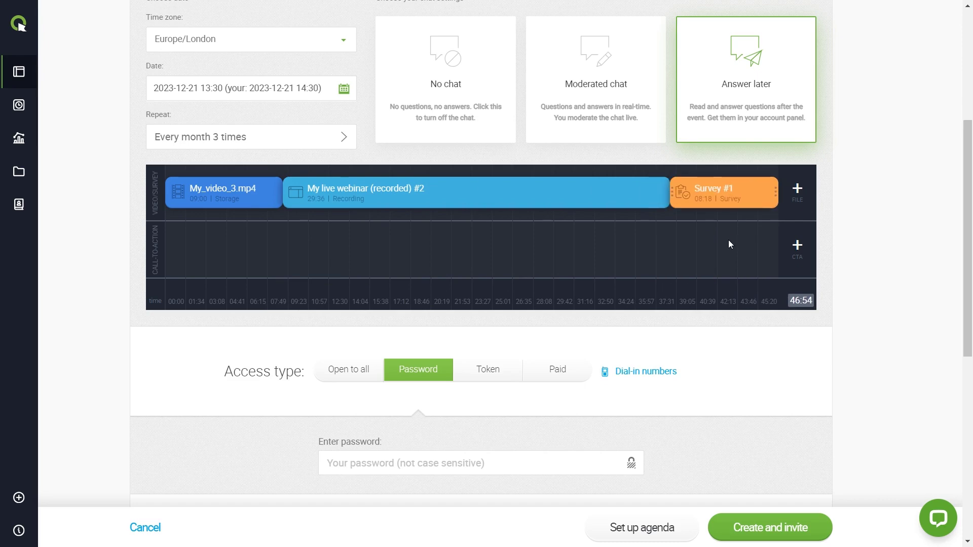
{"action": "left_click", "coordinate": [800, 252]}
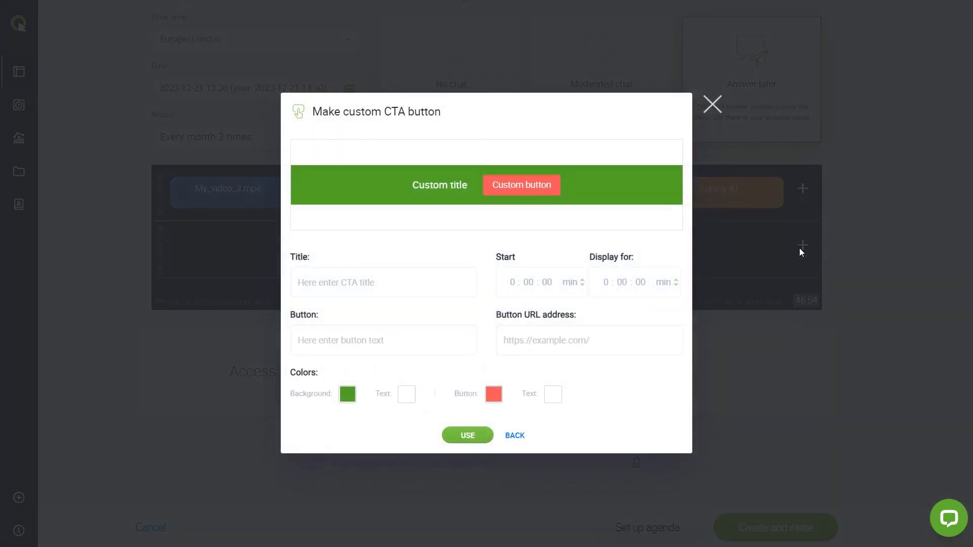
{"action": "left_click", "coordinate": [392, 282]}
{"action": "type", "text": "Only now"}
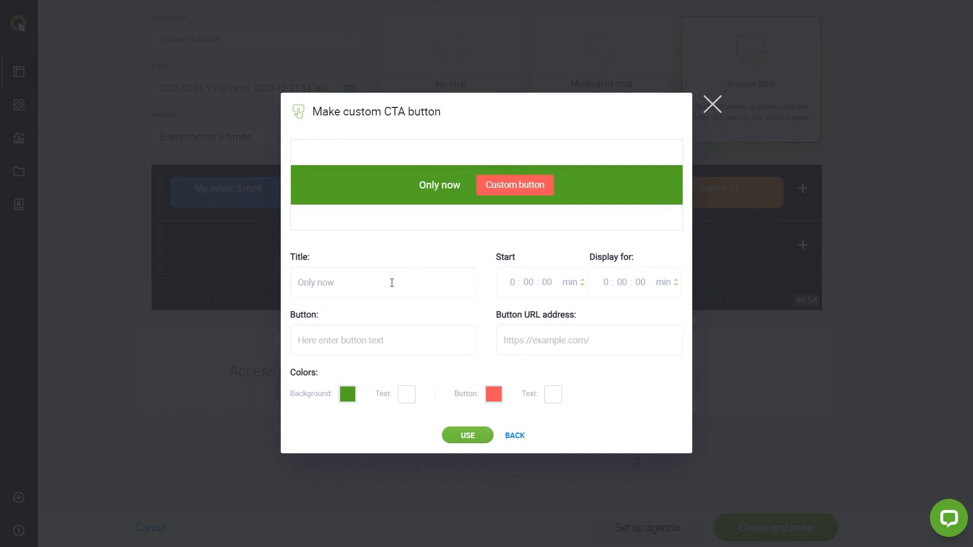
{"action": "left_click", "coordinate": [381, 344]}
{"action": "type", "text": "Try it free"}
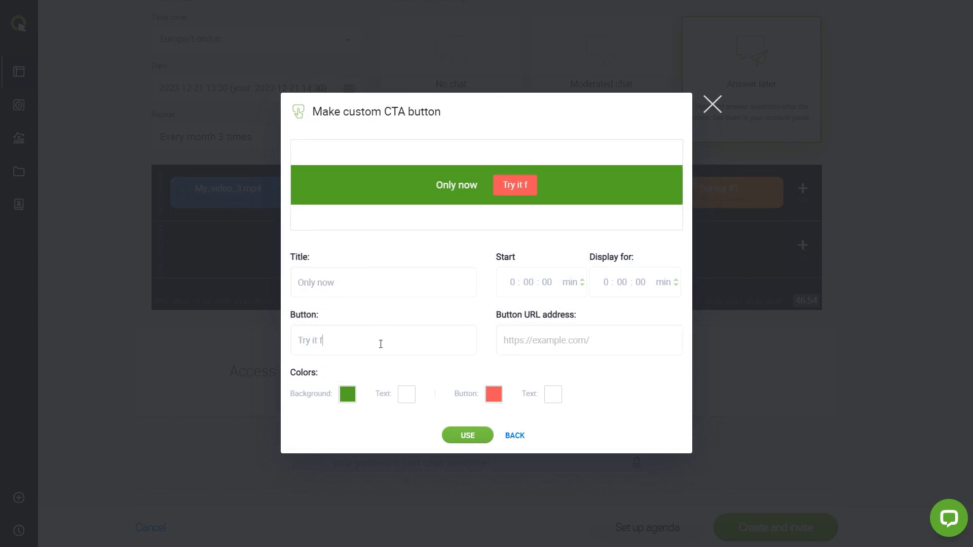
{"action": "left_click", "coordinate": [597, 340]}
{"action": "type", "text": "https://mypage.com"}
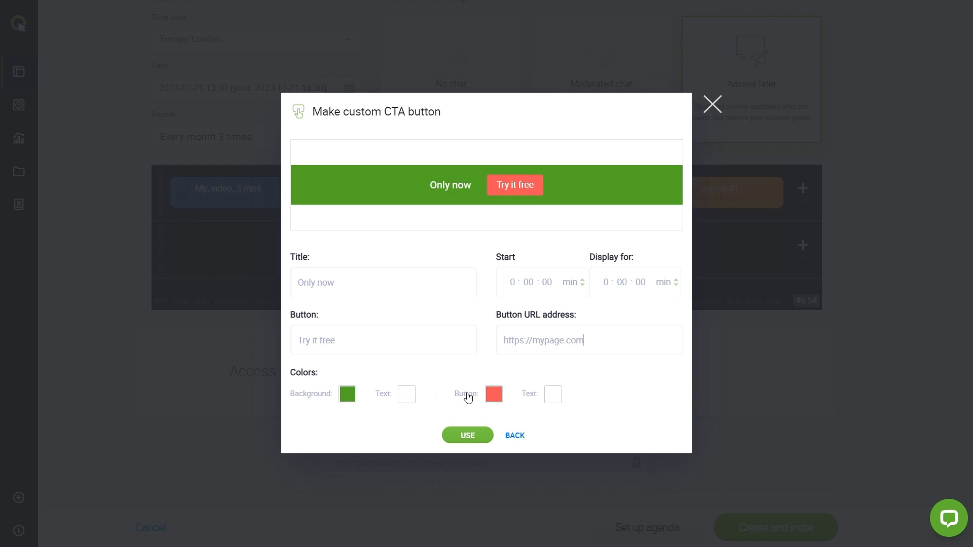
{"action": "type", "text": "!"}
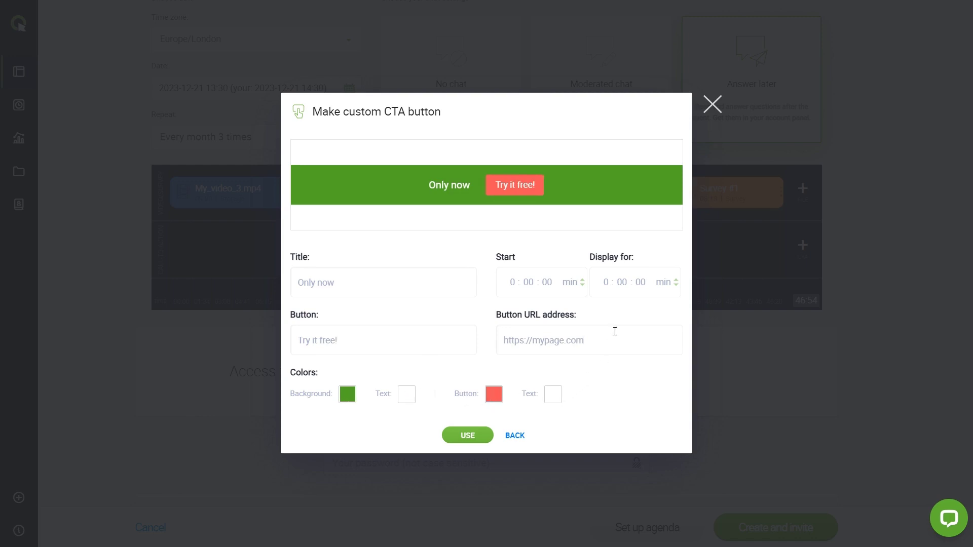
Add the CTA to the timeline with a 5-minute display time, and place it beneath Survey #1, extended to 08:02
{"action": "left_click_drag", "start_coordinate": [621, 282], "coordinate": [628, 283]}
{"action": "type", "text": "5"}
{"action": "left_click", "coordinate": [466, 437]}
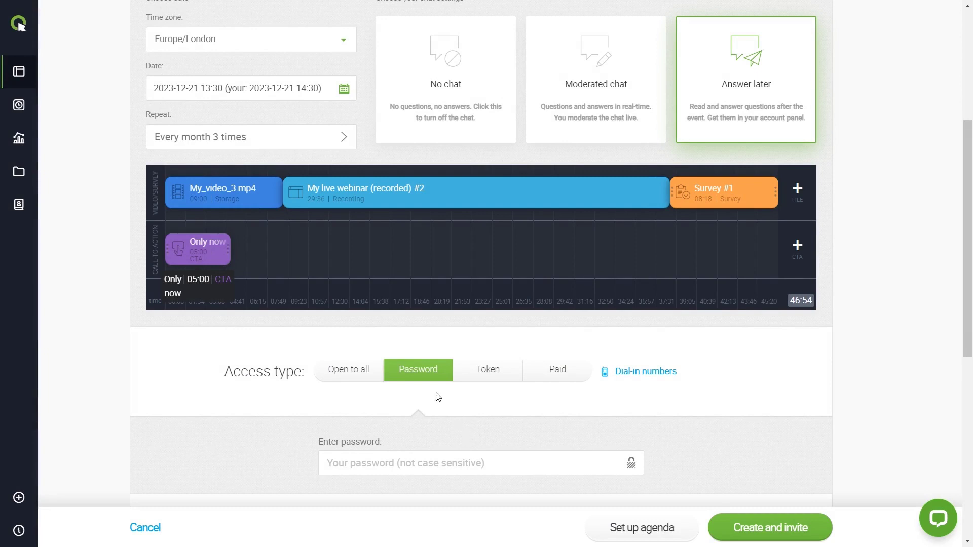
{"action": "left_click_drag", "start_coordinate": [206, 253], "coordinate": [675, 248]}
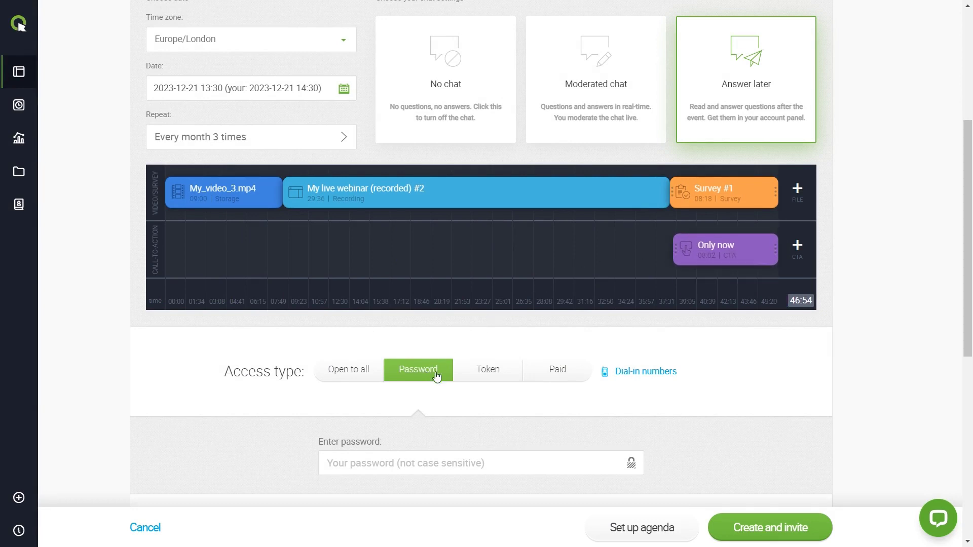
Set the access type to Open to all and create the event
{"action": "left_click", "coordinate": [554, 380]}
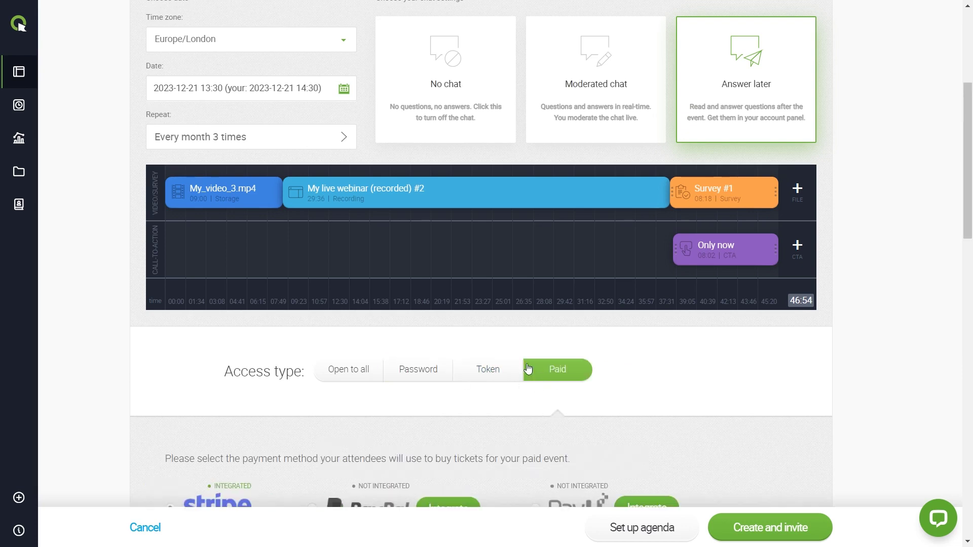
{"action": "left_click", "coordinate": [362, 375]}
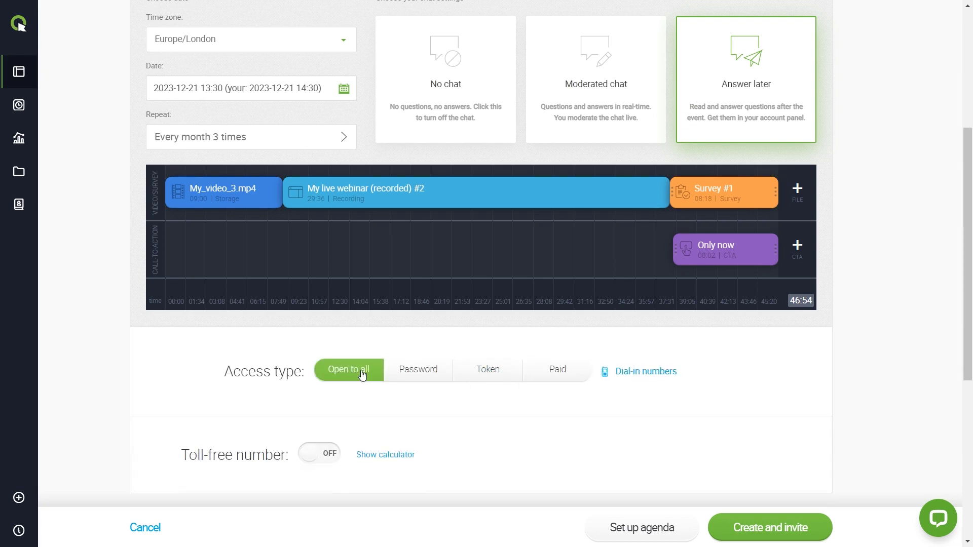
{"action": "left_click", "coordinate": [769, 528]}
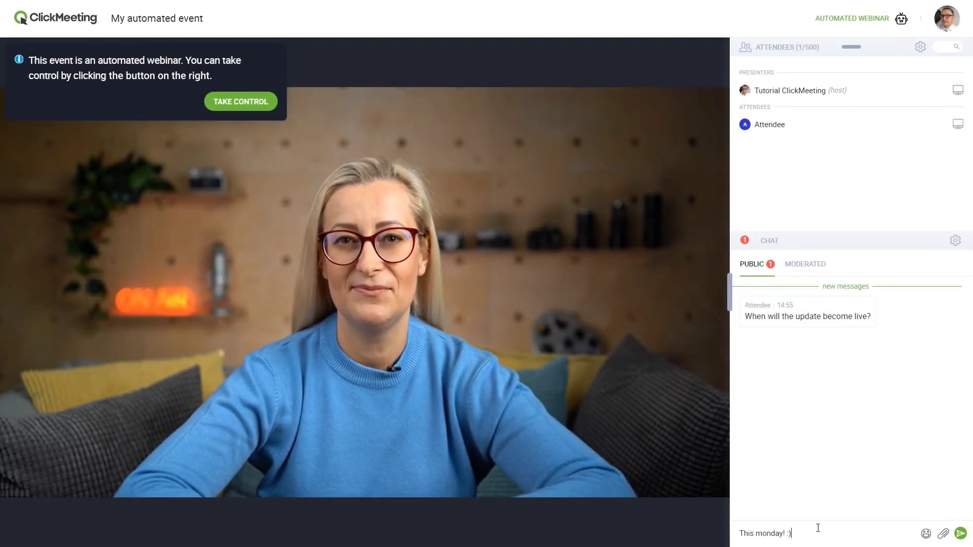
Send the reply "This monday! :)" in the public chat and take control of the automated webinar as a live event
{"action": "key", "text": "Return"}
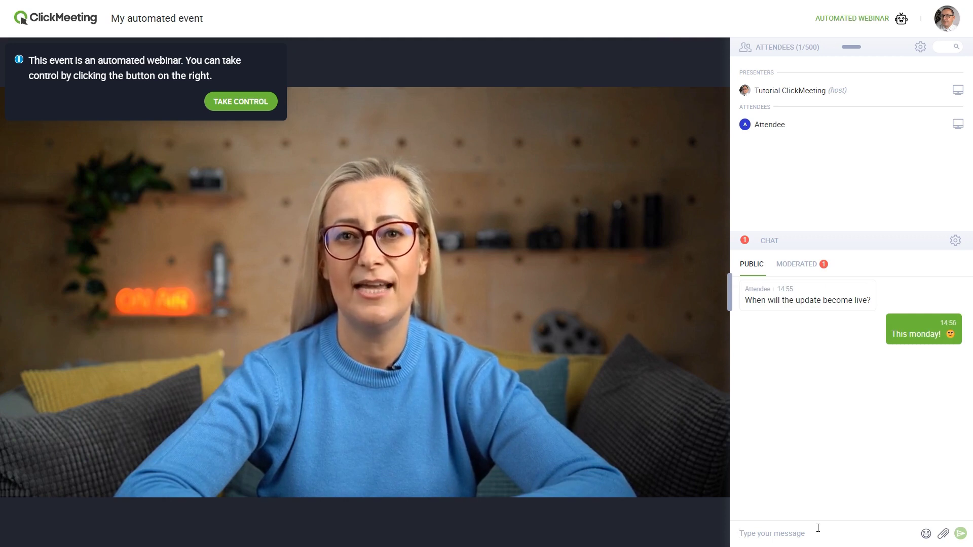
{"action": "left_click", "coordinate": [240, 101]}
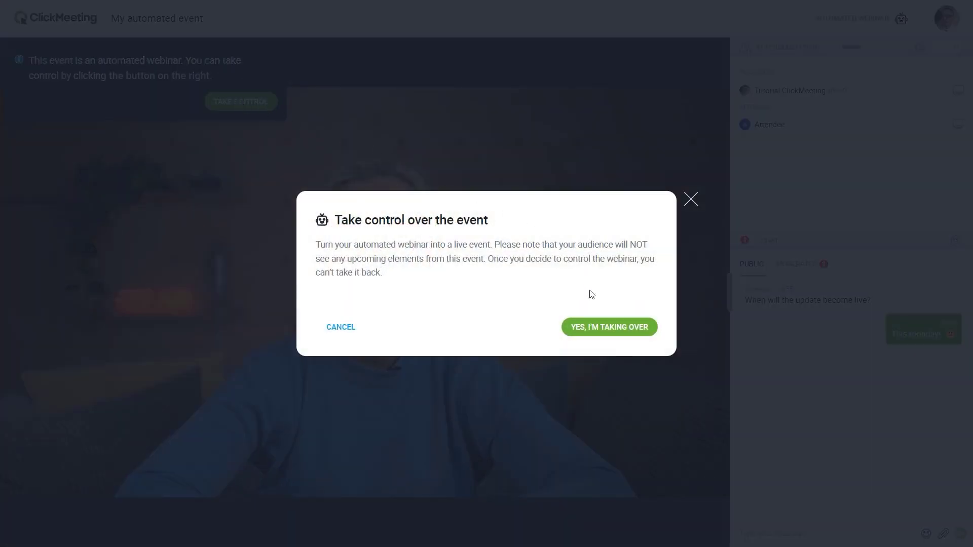
{"action": "left_click", "coordinate": [610, 328]}
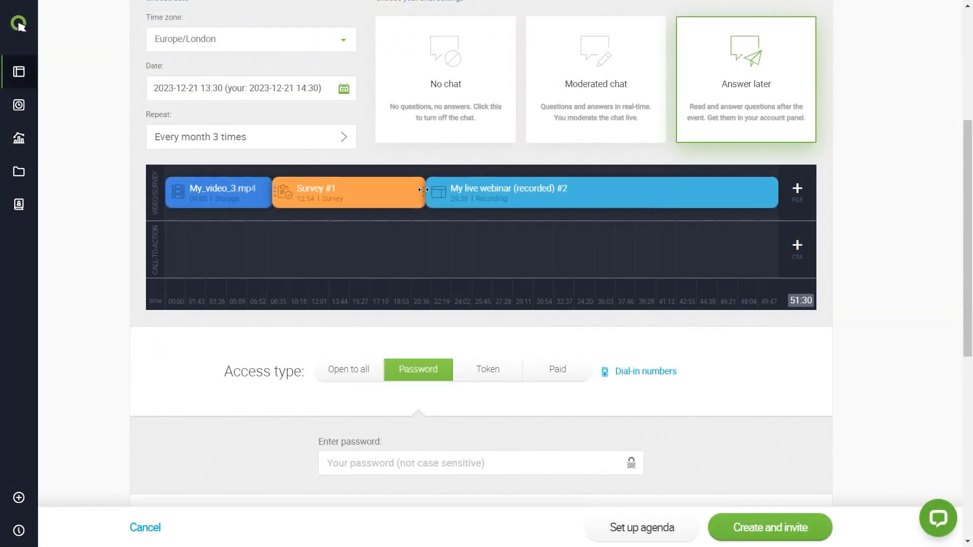
Place Survey #1 after the webinar recording with a length of 08:18 and add the "Only now" CTA to the timeline
{"action": "left_click_drag", "start_coordinate": [425, 188], "coordinate": [730, 241]}
{"action": "left_click", "coordinate": [797, 245]}
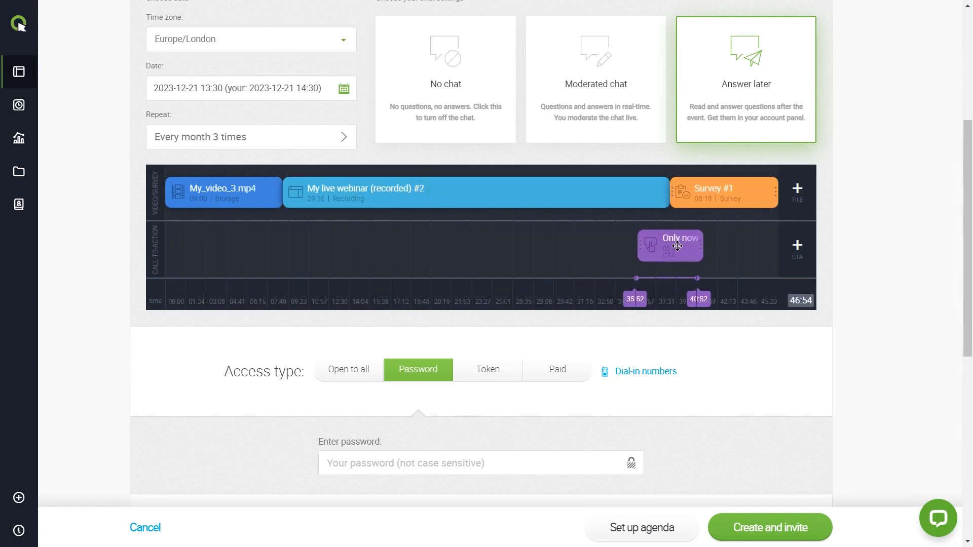